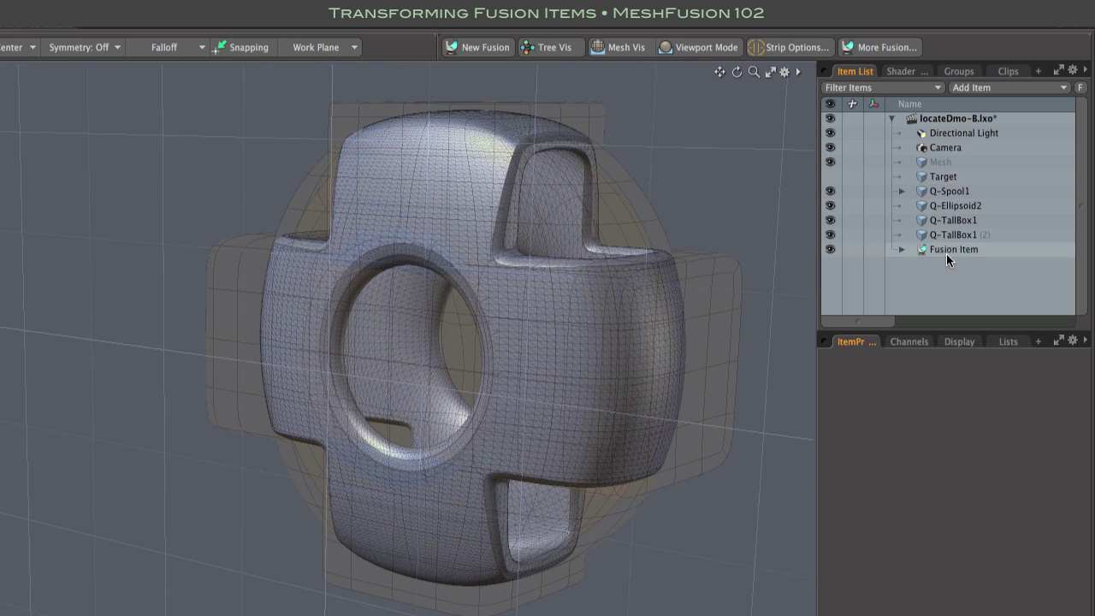
- Select the Fusion Item and check its channels: position 0 m, rotation 0°, scale 100% on all axes
click(947, 252)
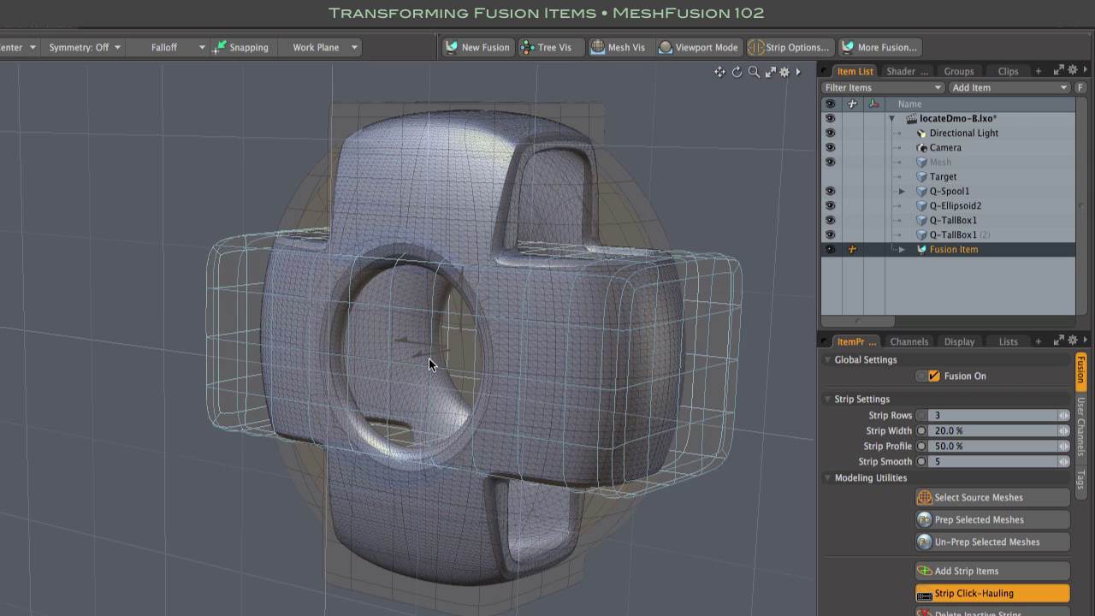
key(e)
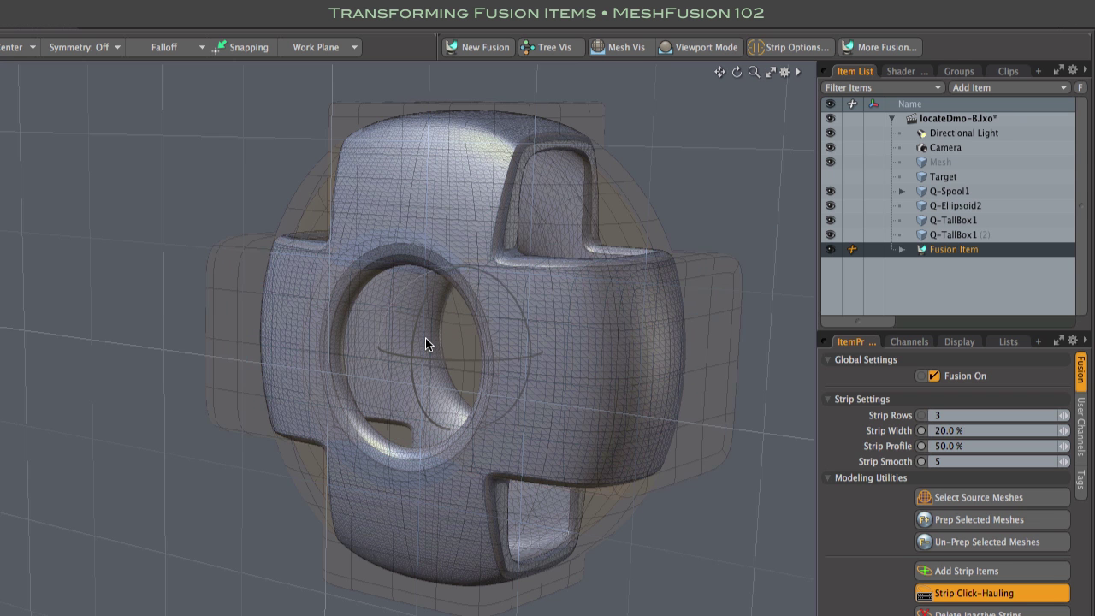
key(r)
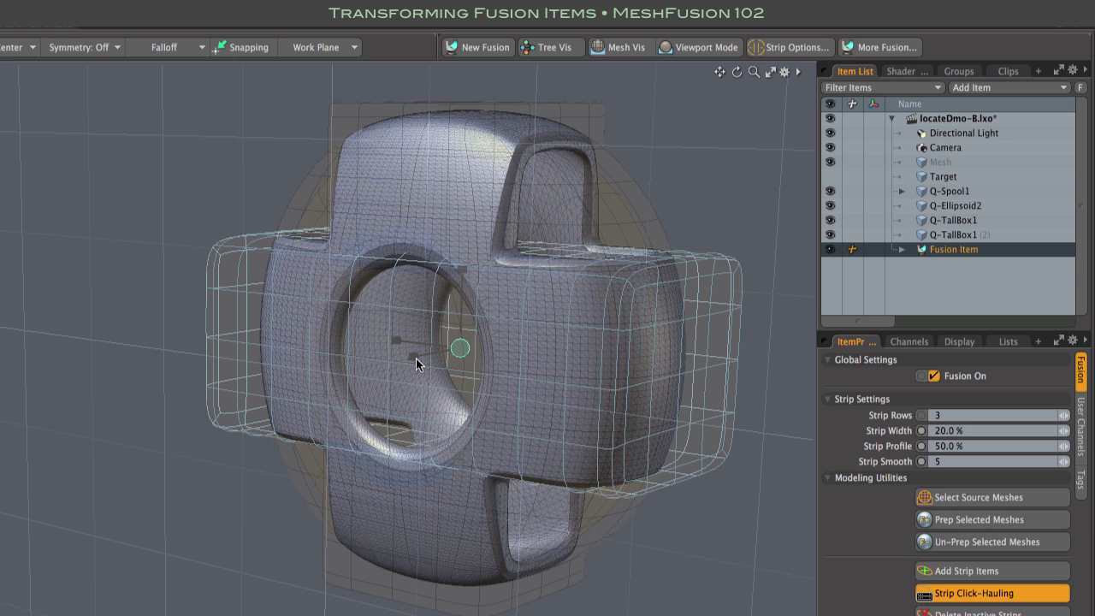
click(908, 342)
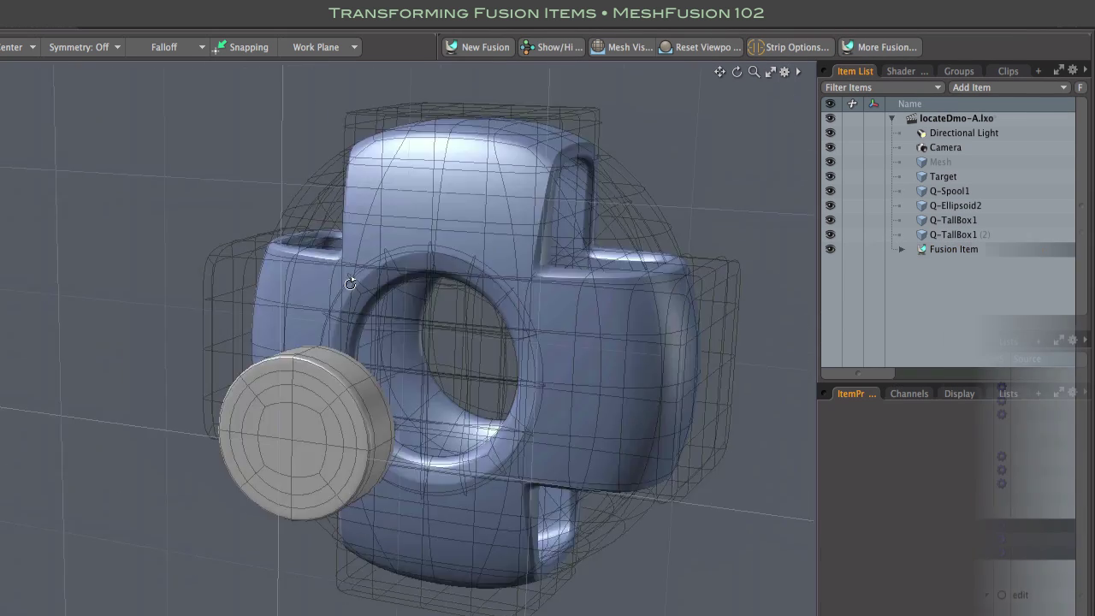
- Orbit the view, then select and deselect the Target cylinder
alt+drag(350, 283, 280, 277)
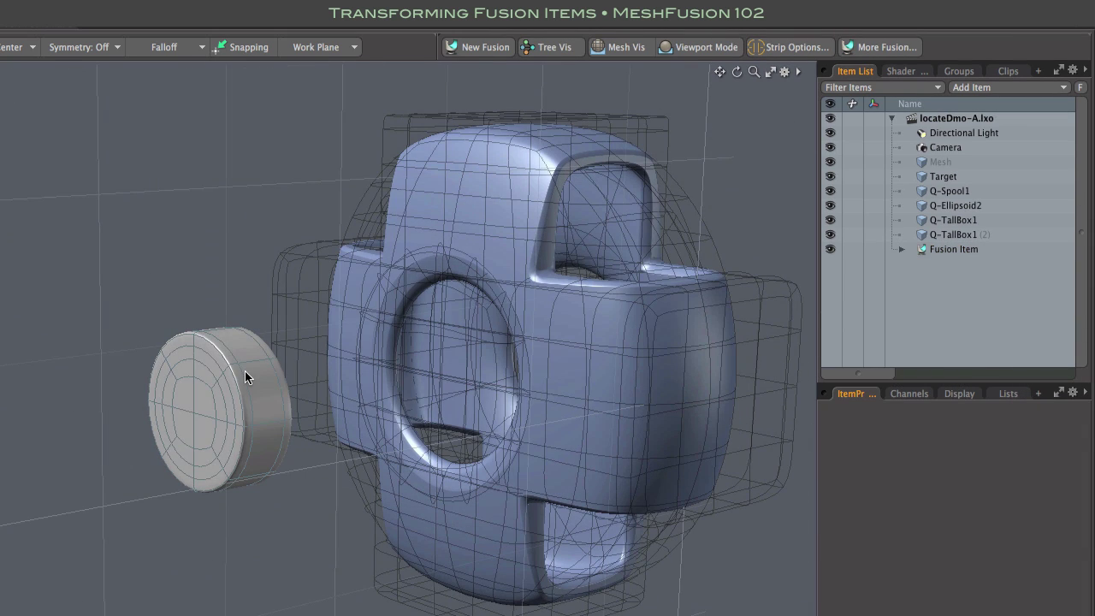
click(245, 377)
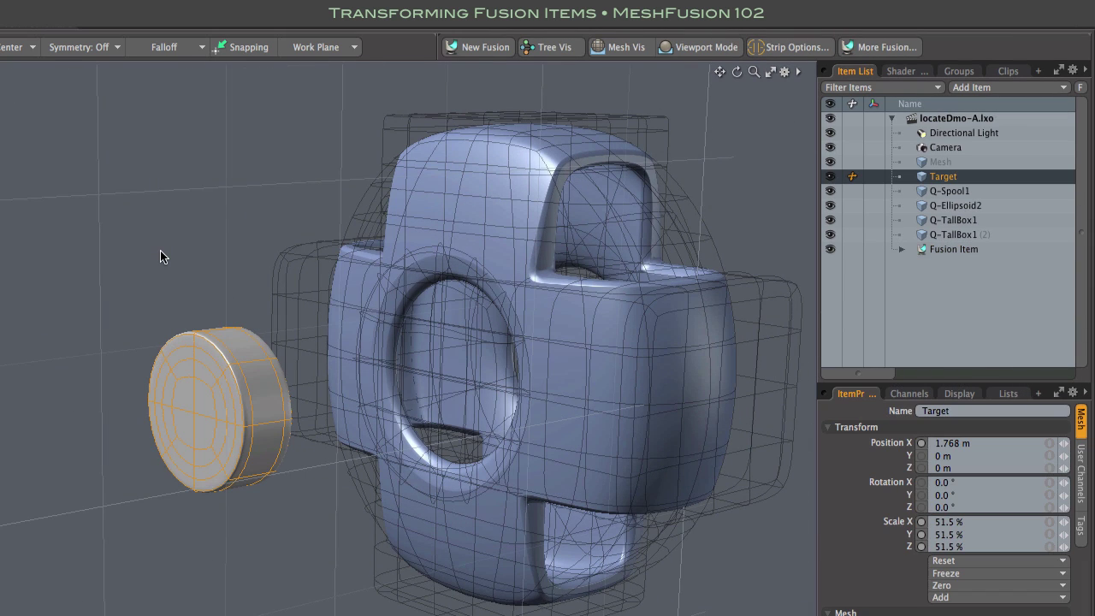
click(162, 249)
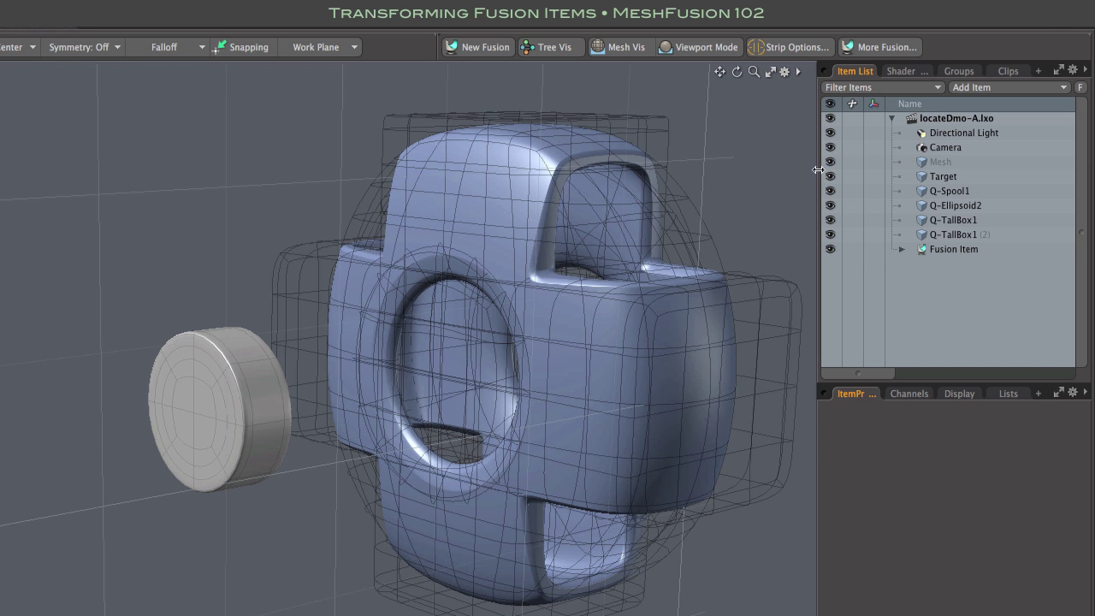
- Select the fusion's source meshes via More Fusion, clear them, then select the Fusion Item
click(864, 49)
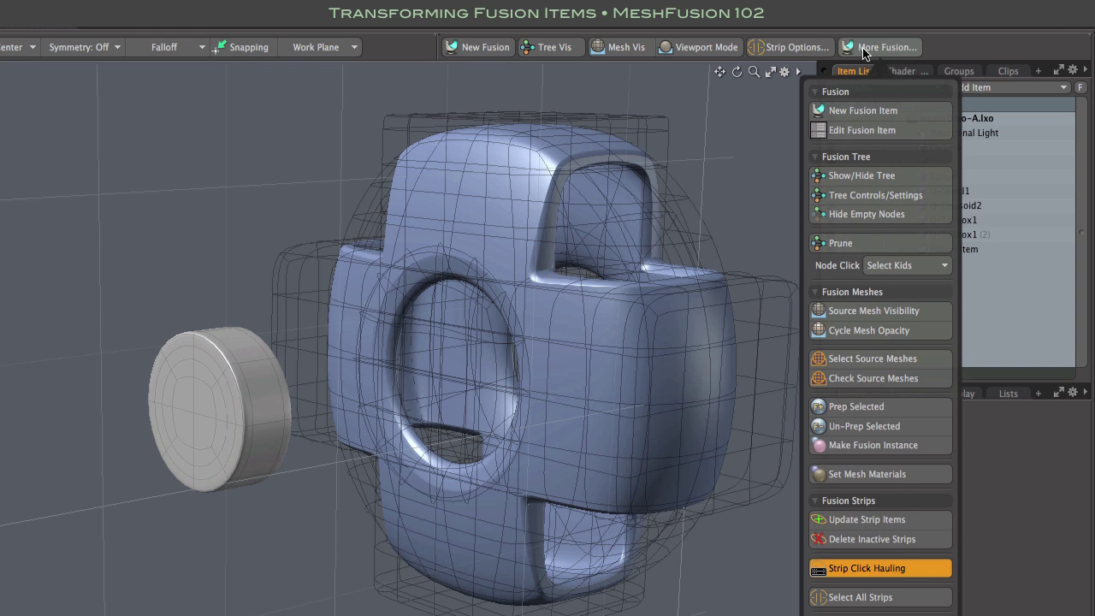
click(866, 361)
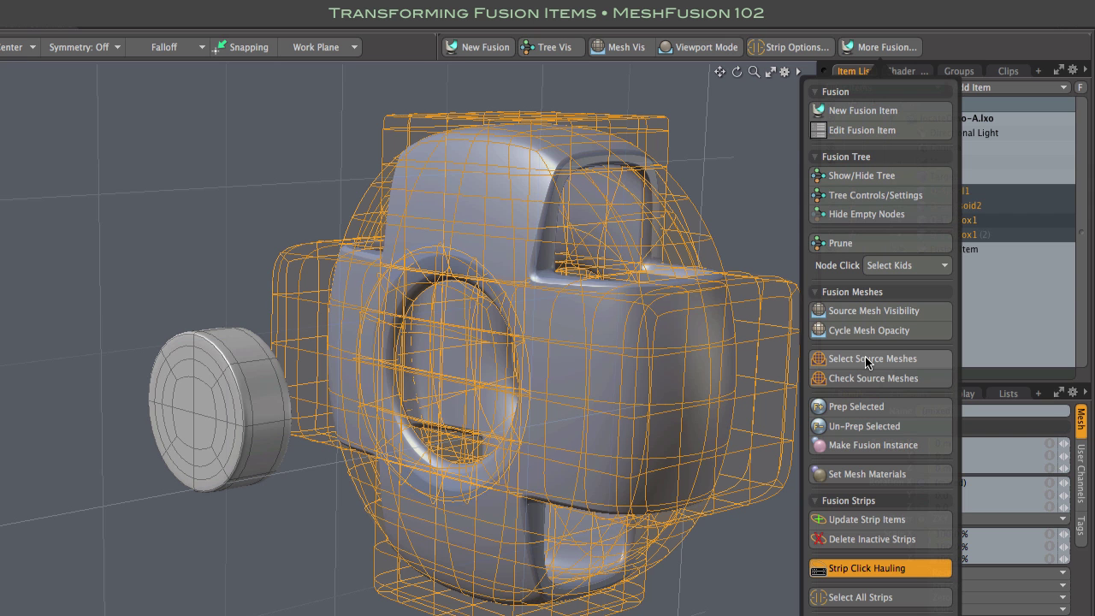
click(1007, 301)
click(1010, 303)
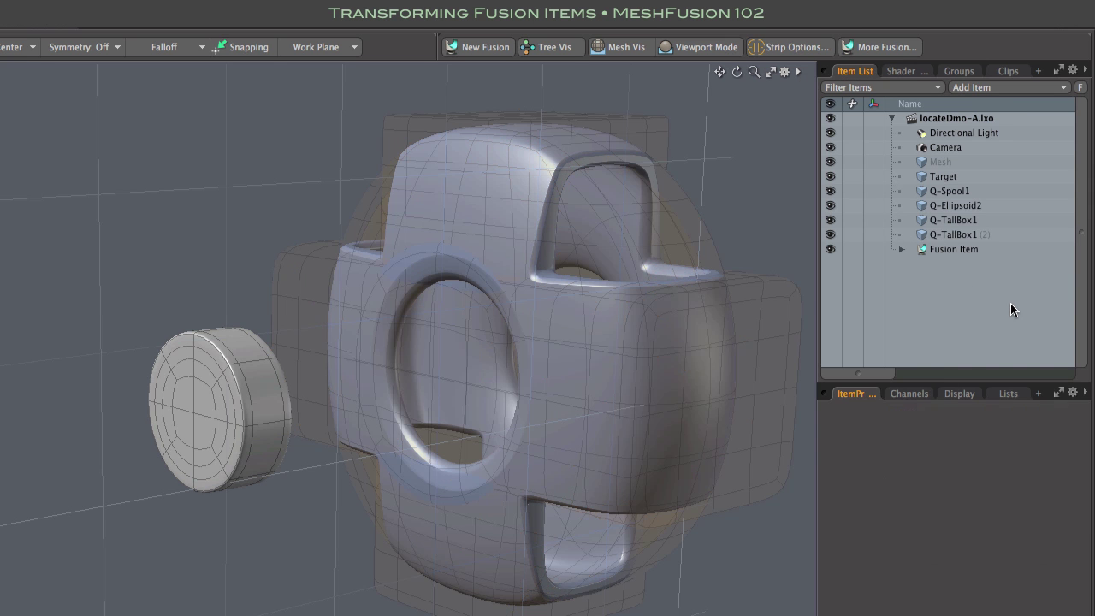
click(940, 250)
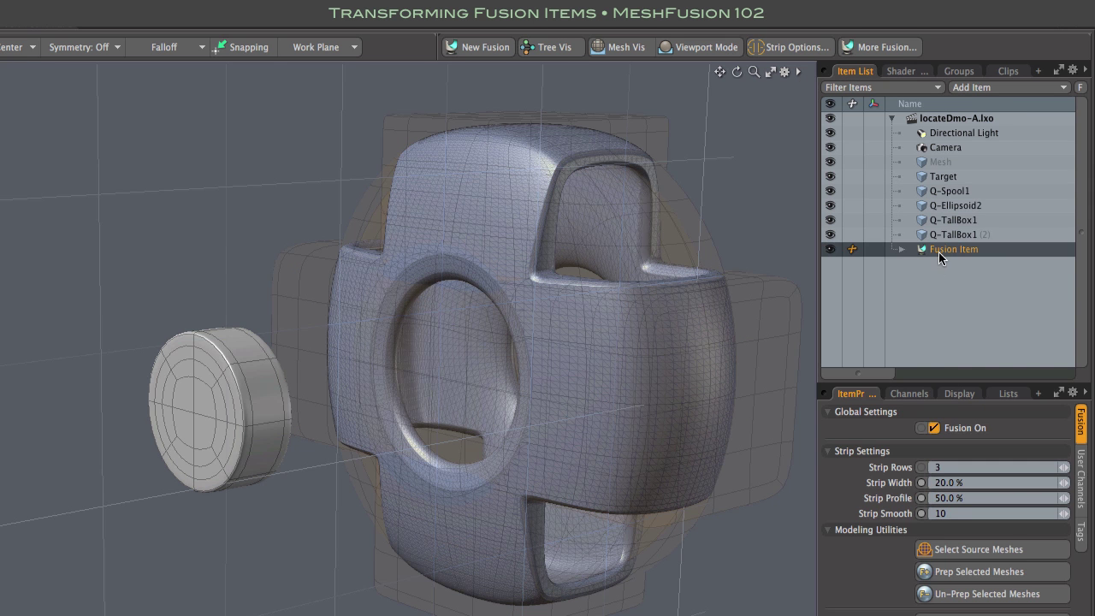
- Parent the four Q- source meshes to a new group locator named 'Fusion Meshes'
click(1001, 550)
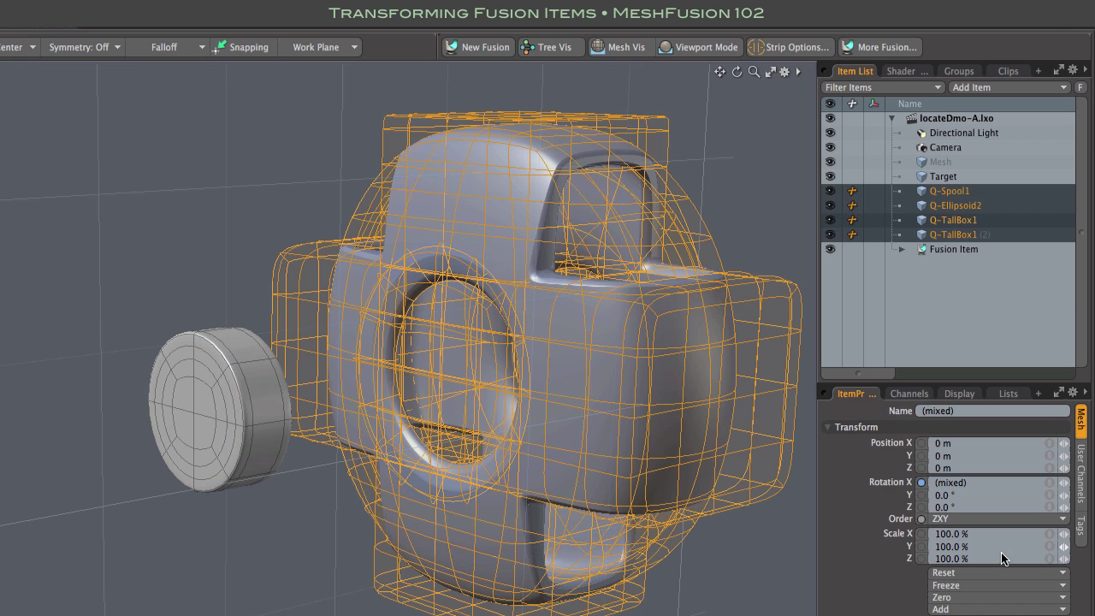
right_click(954, 243)
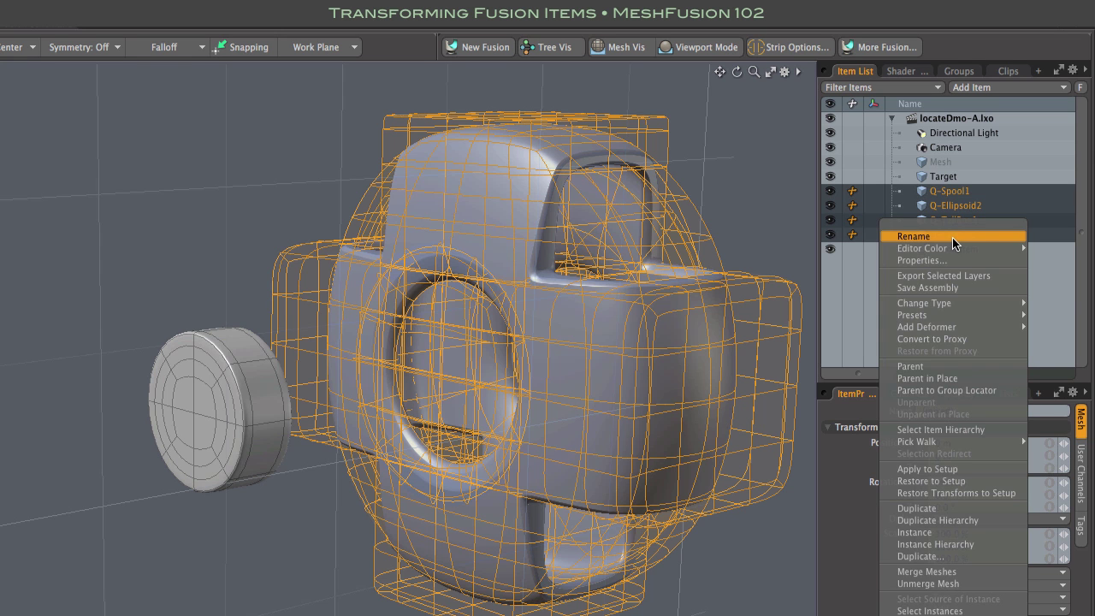
click(964, 393)
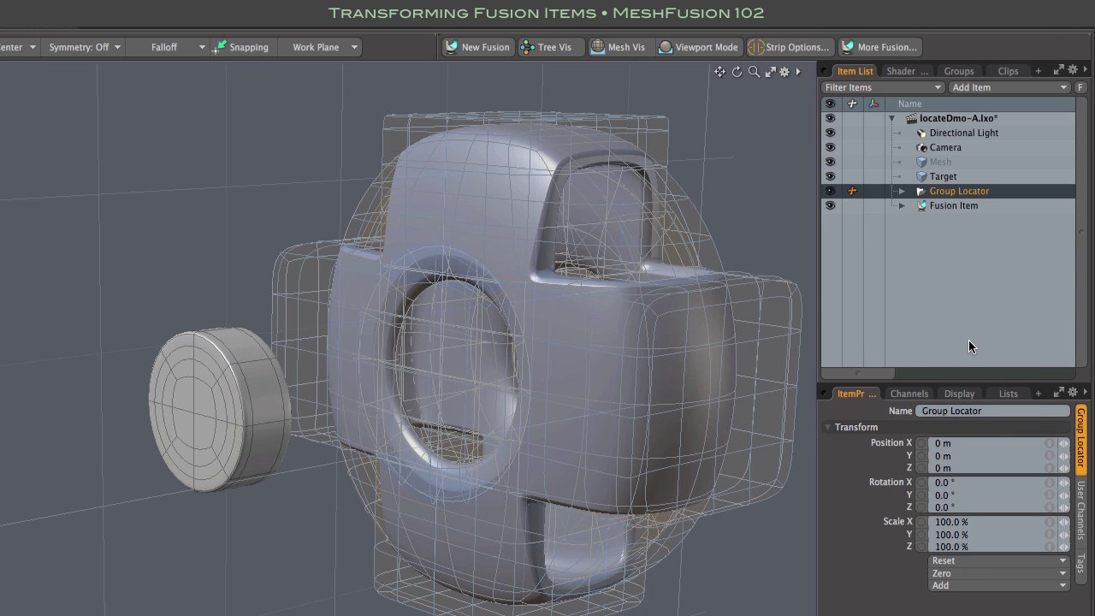
double_click(958, 191)
text(Fusion Meshes)
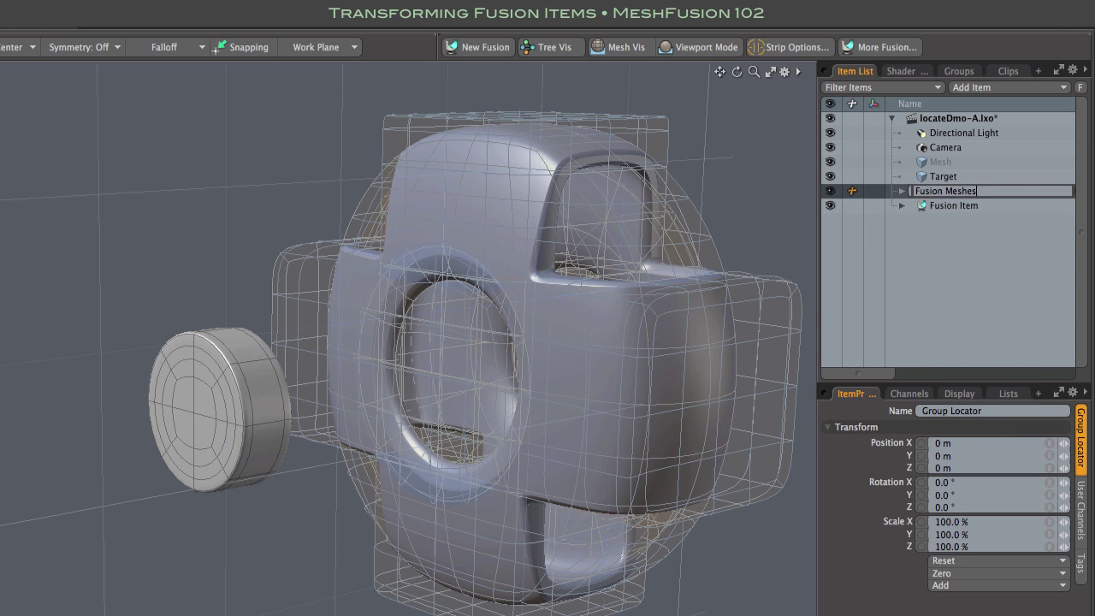
key(Return)
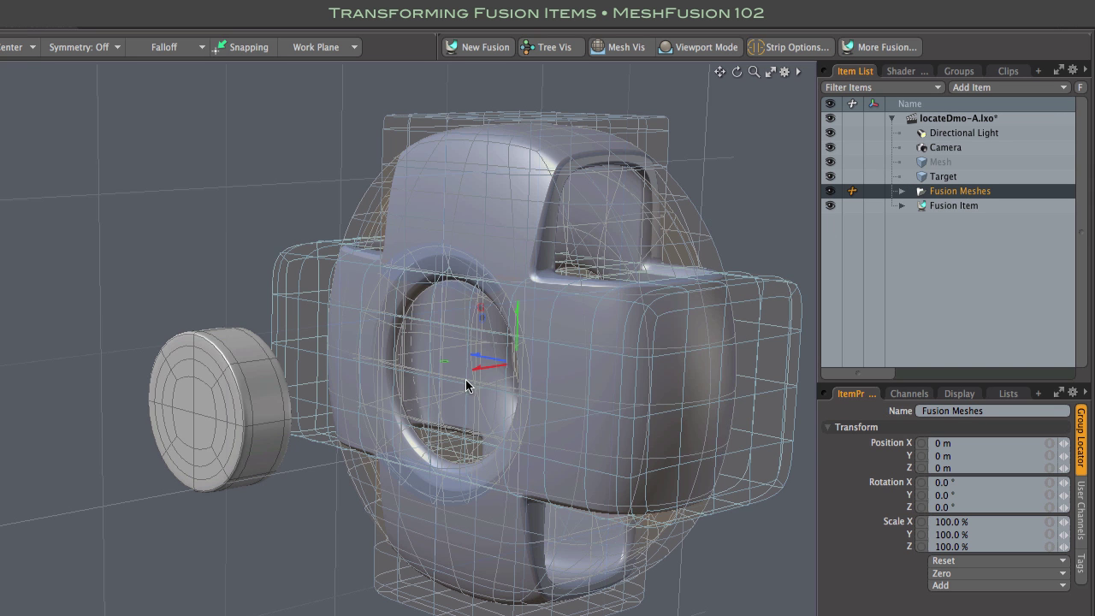
- Move the Fusion Meshes group along X to 835 mm
key(w)
drag(487, 374, 275, 397)
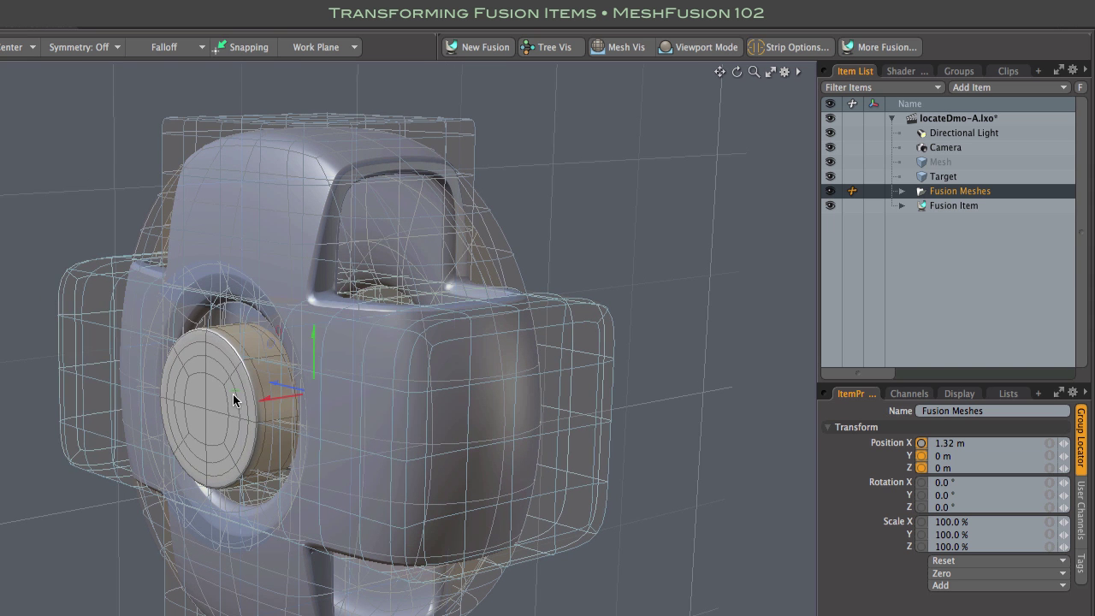
drag(268, 400, 353, 391)
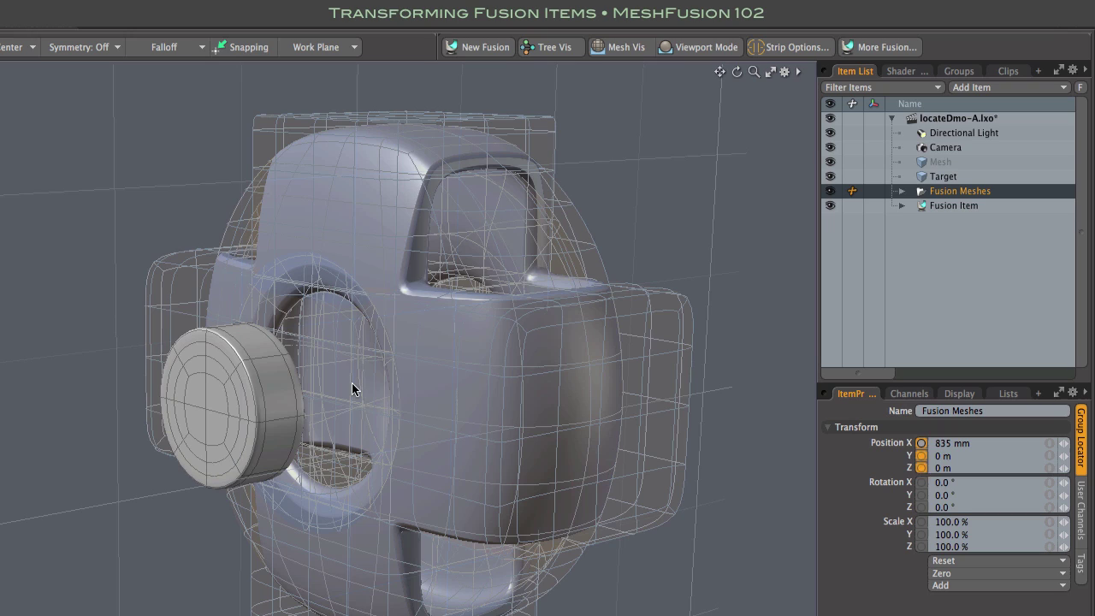
- Rotate the group around Z, then scale it to 103.5% in Y and 168.5% in Z
key(e)
drag(369, 345, 365, 345)
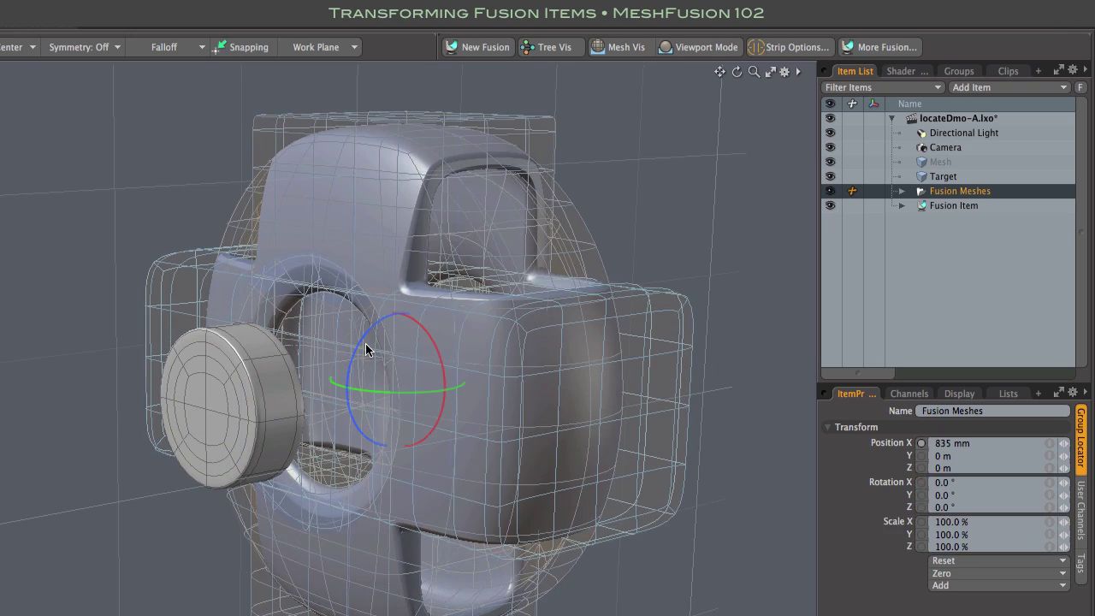
key(r)
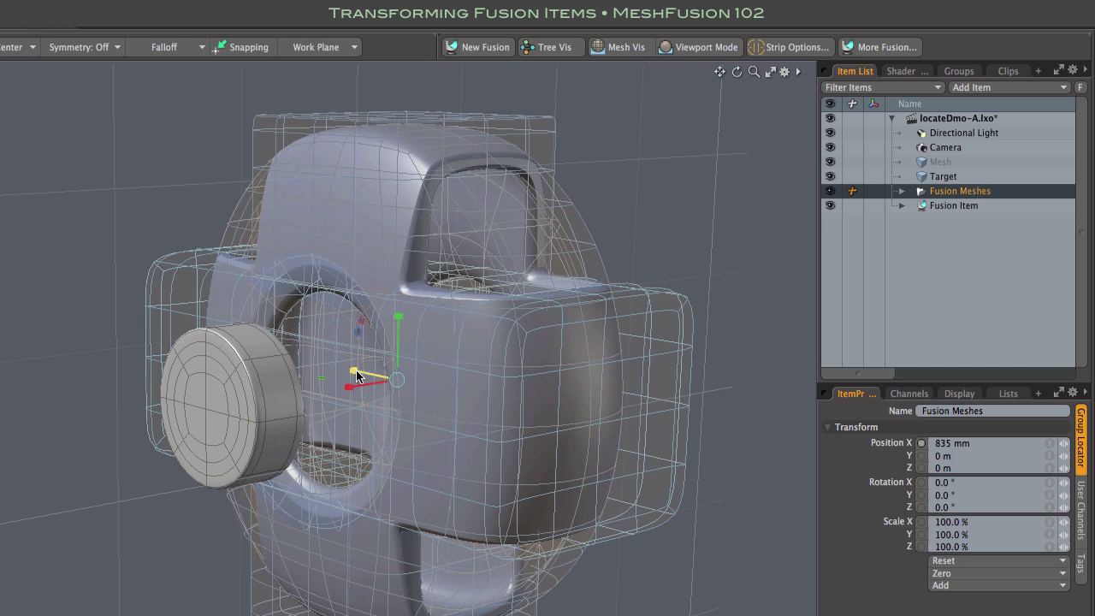
drag(358, 377, 433, 374)
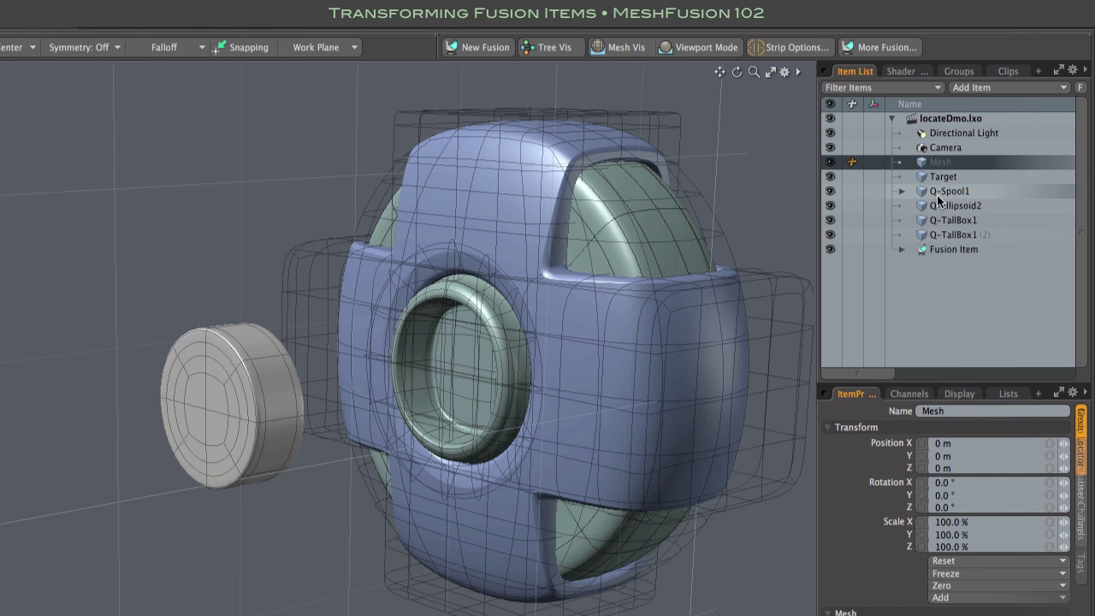
click(936, 195)
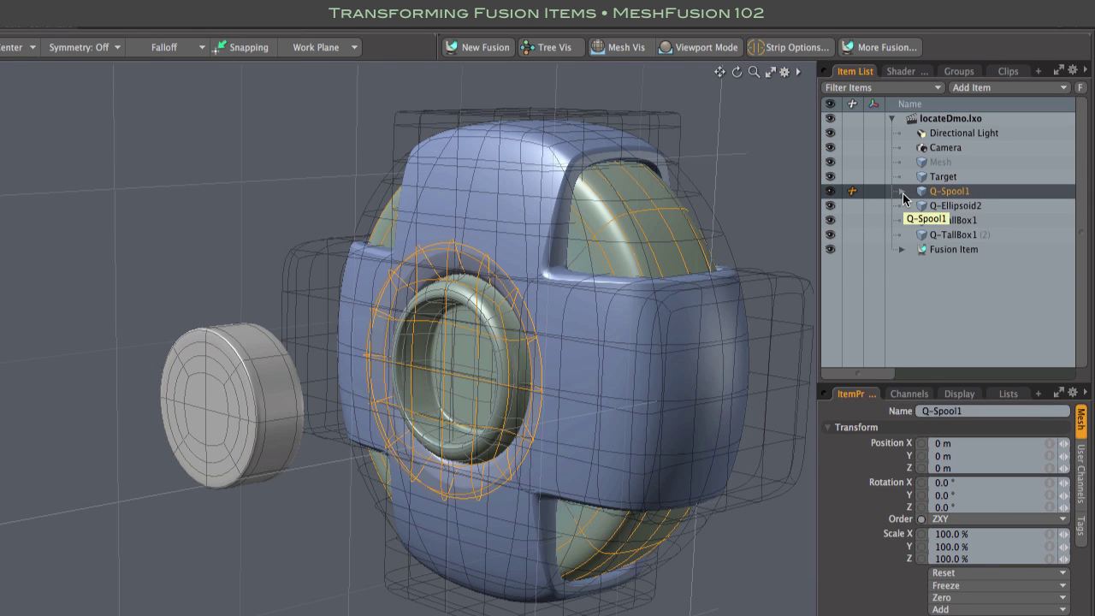
click(902, 192)
click(929, 207)
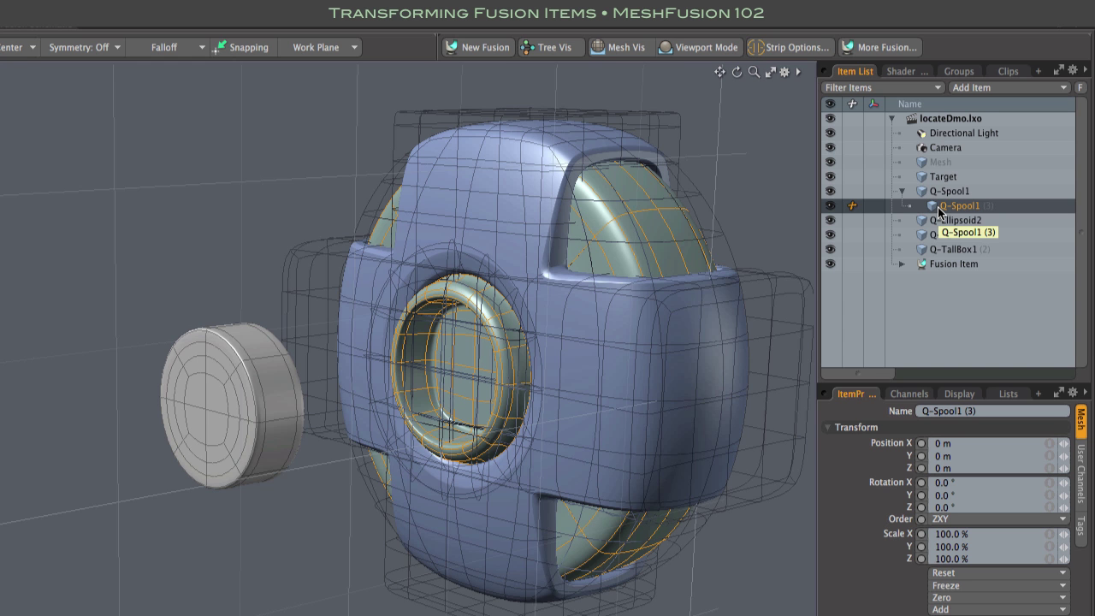
key(w)
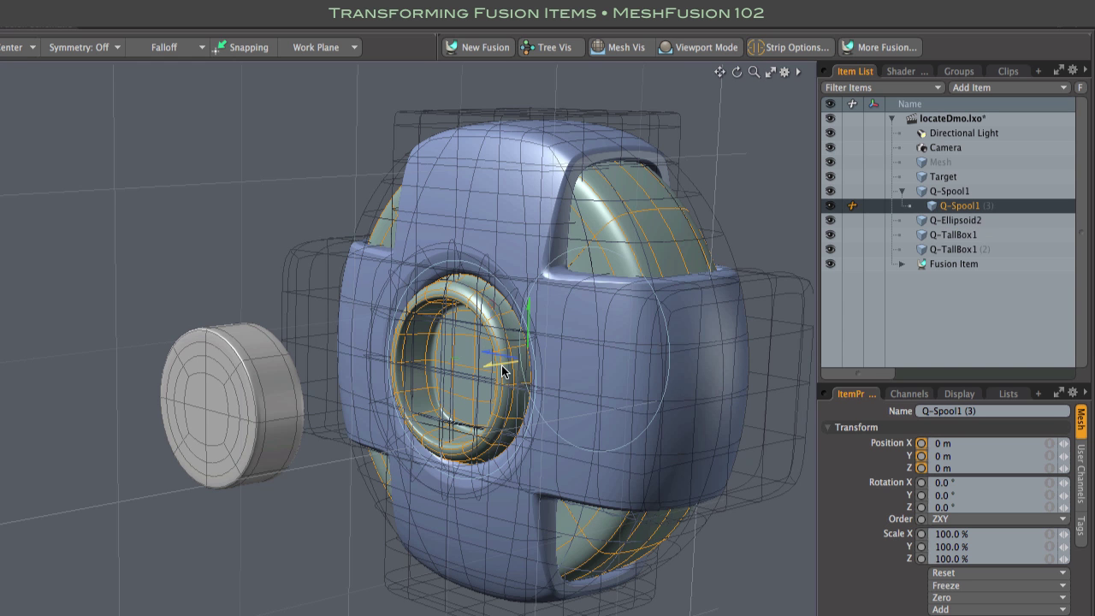
drag(500, 373, 478, 367)
click(934, 191)
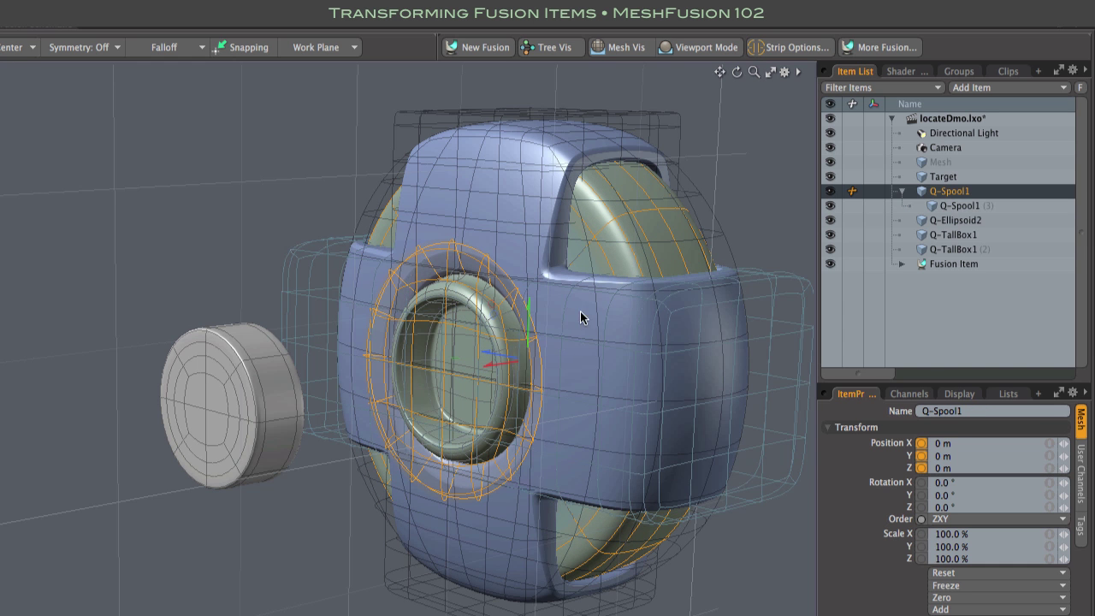
drag(524, 310, 587, 353)
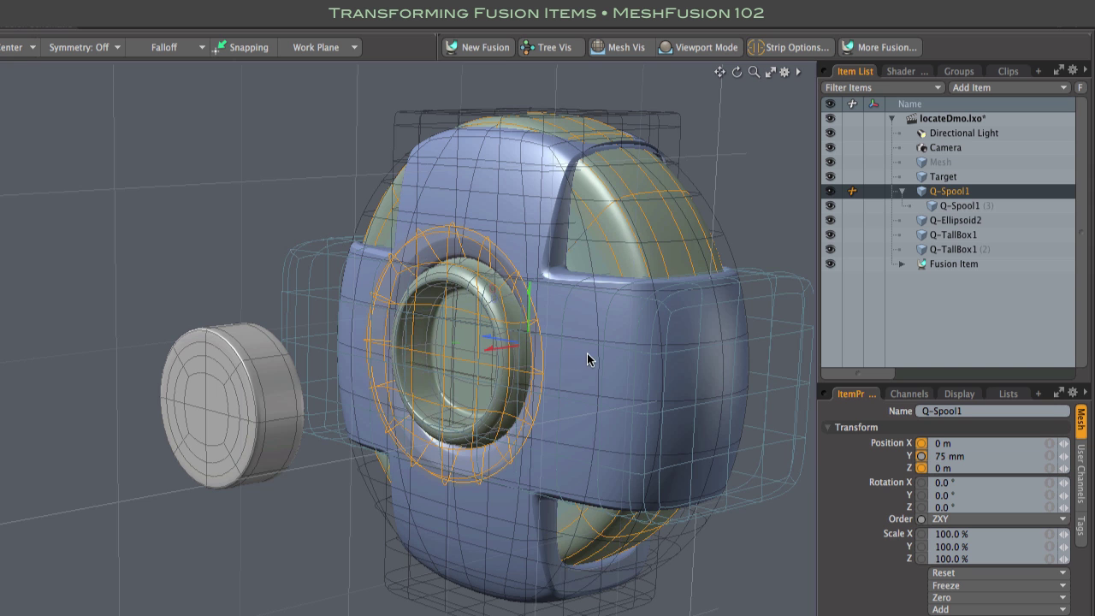
key(ctrl+z)
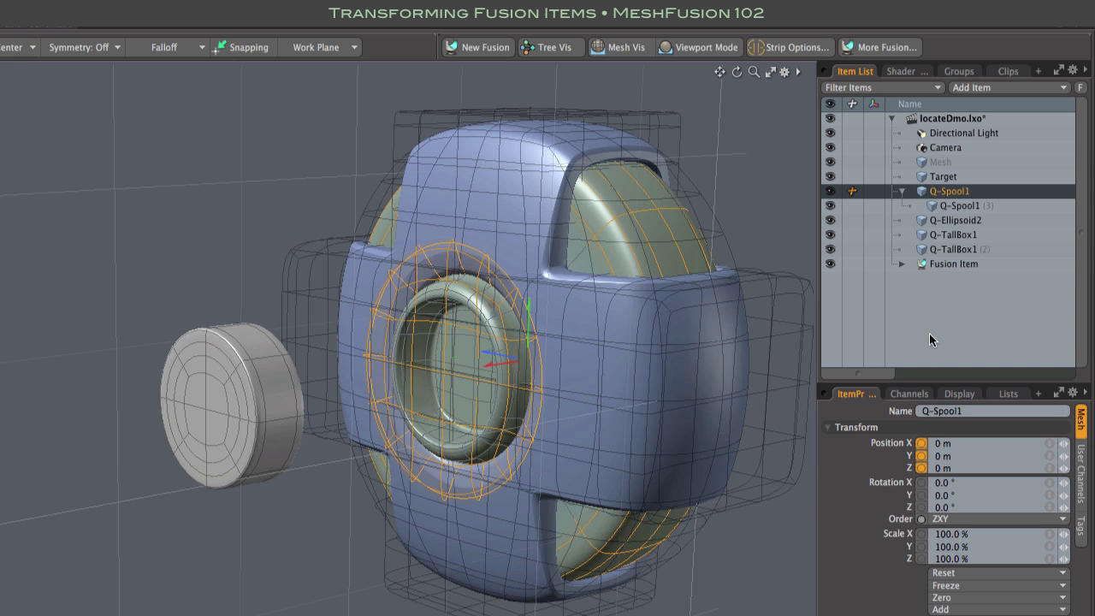
click(763, 195)
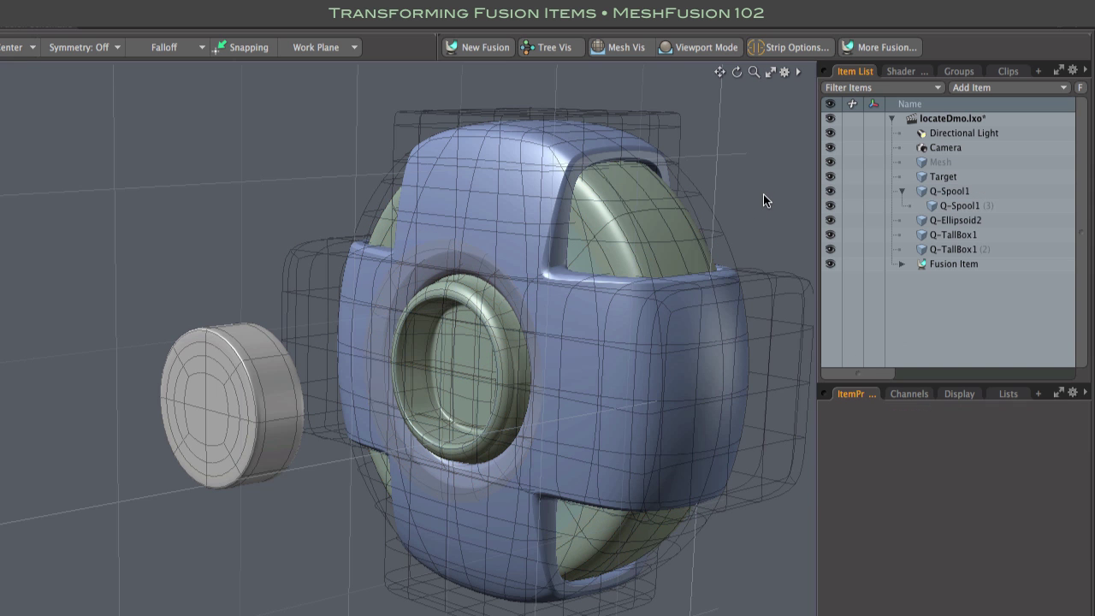
- Group the fusion's source meshes under a new group locator named 'Fusion Meshes'
click(873, 46)
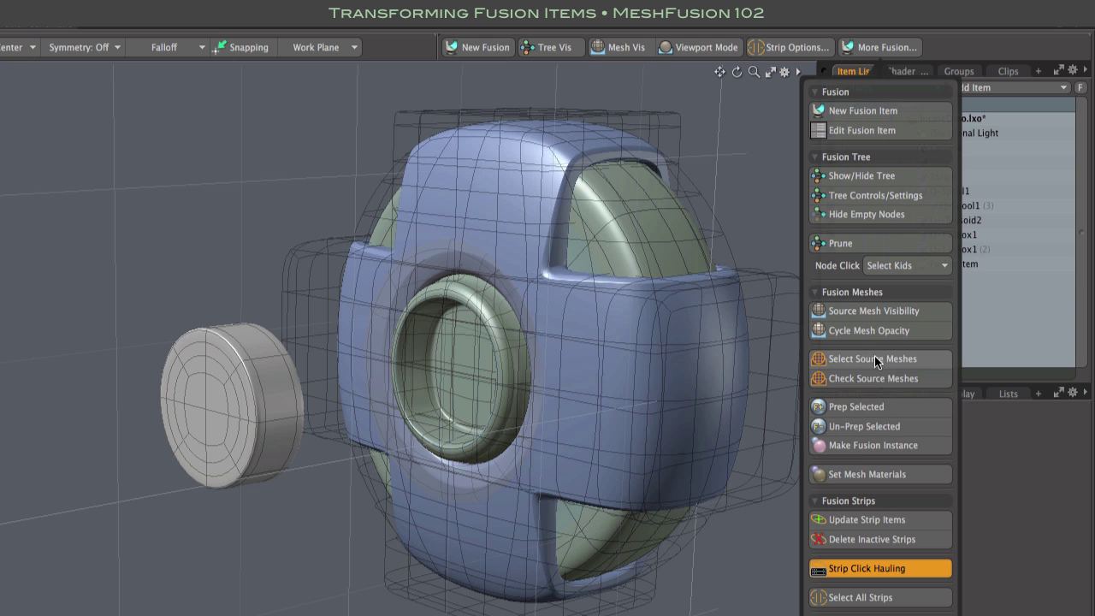
click(874, 357)
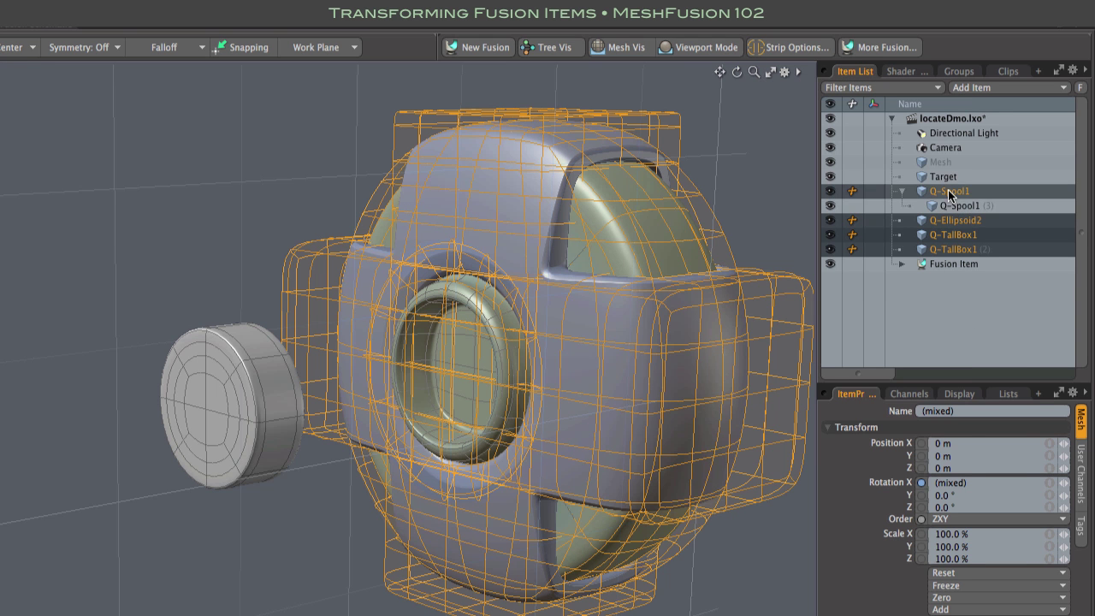
right_click(951, 250)
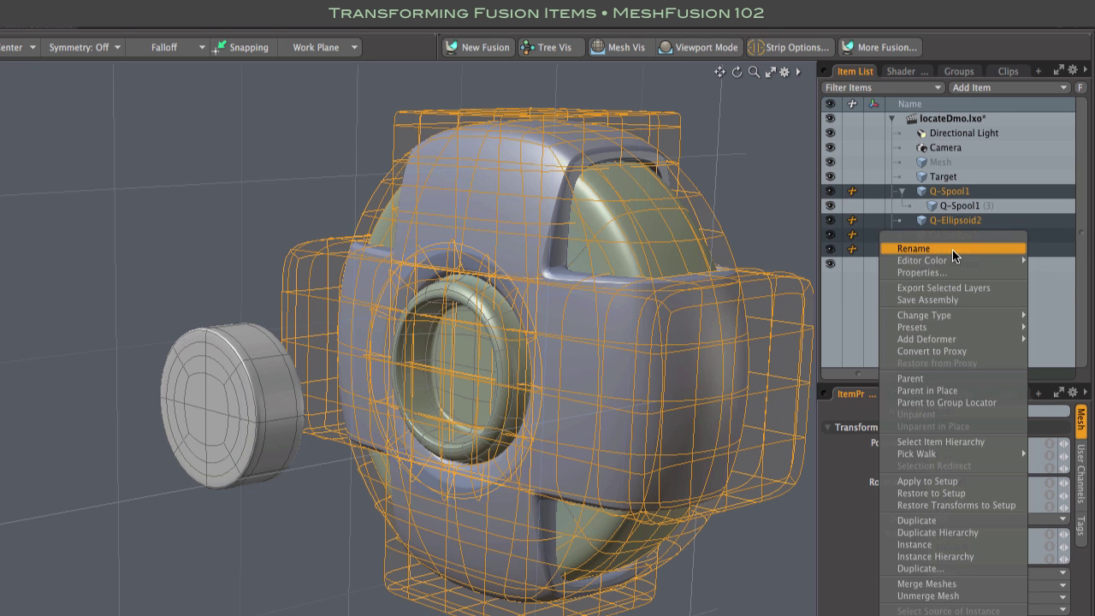
click(959, 403)
double_click(962, 191)
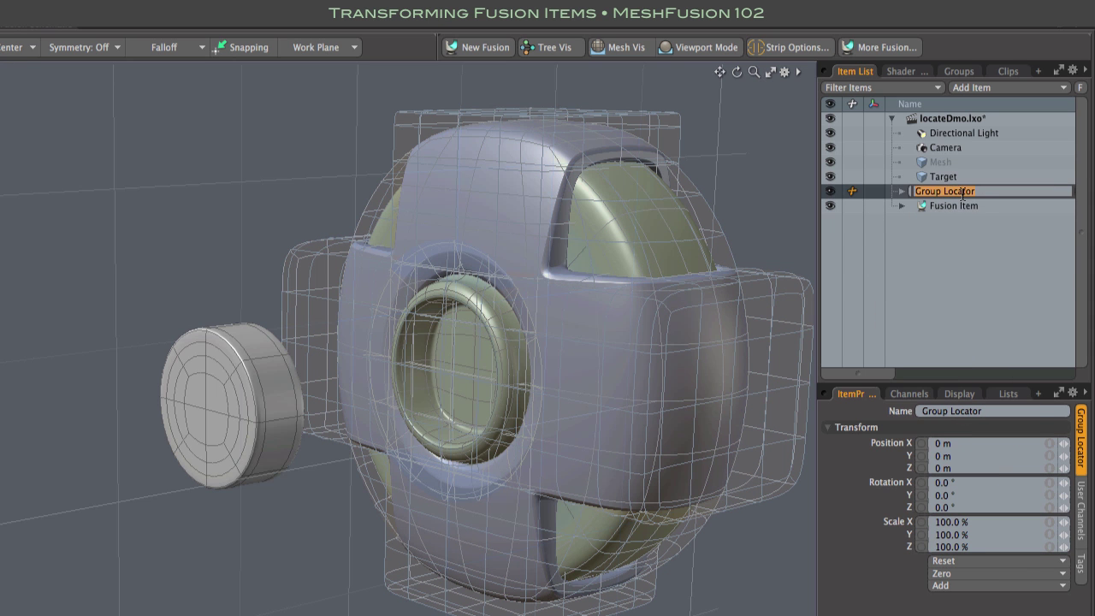
text(Fusion Meshes)
key(Return)
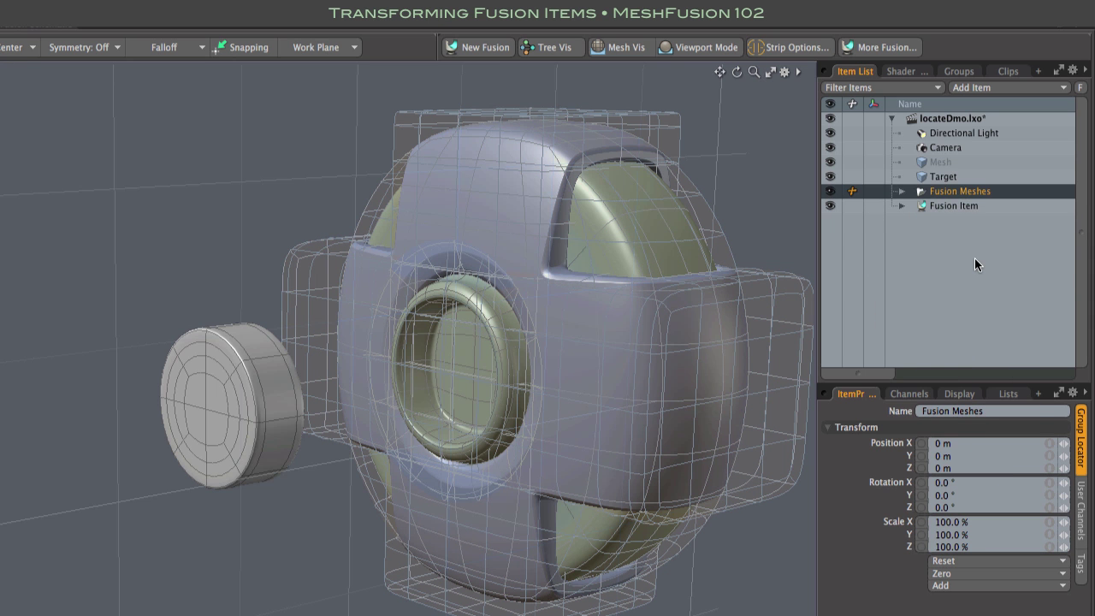
- Trial-move the Fusion Meshes group along X, then return it to 0 m
key(w)
drag(527, 360, 319, 391)
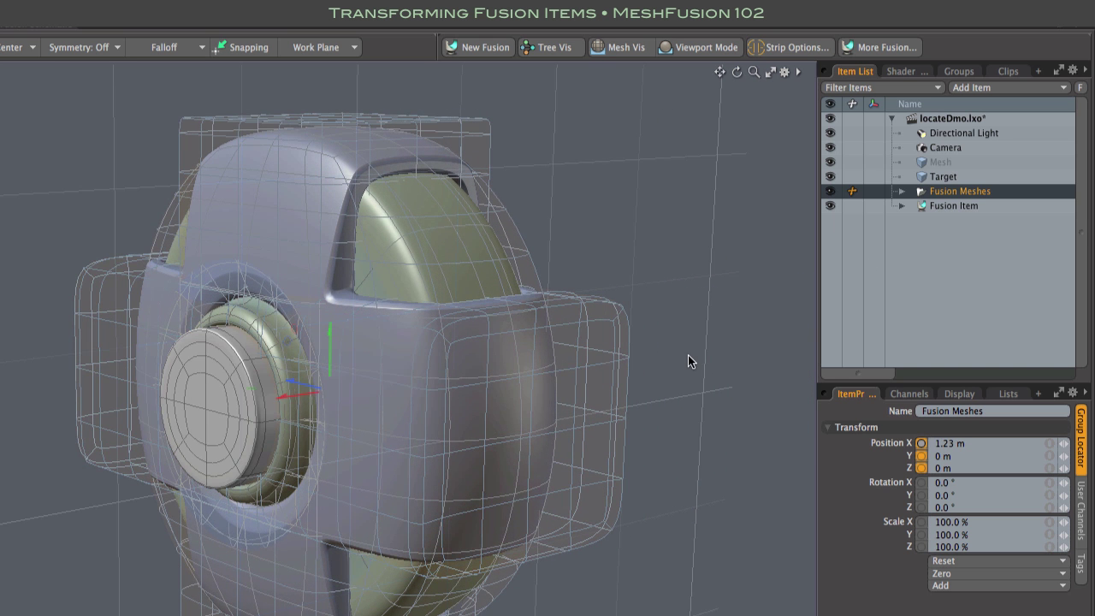
mouse_move(688, 355)
alt+mouse_down()
mouse_move(752, 359)
mouse_move(599, 347)
mouse_move(708, 346)
alt+mouse_up()
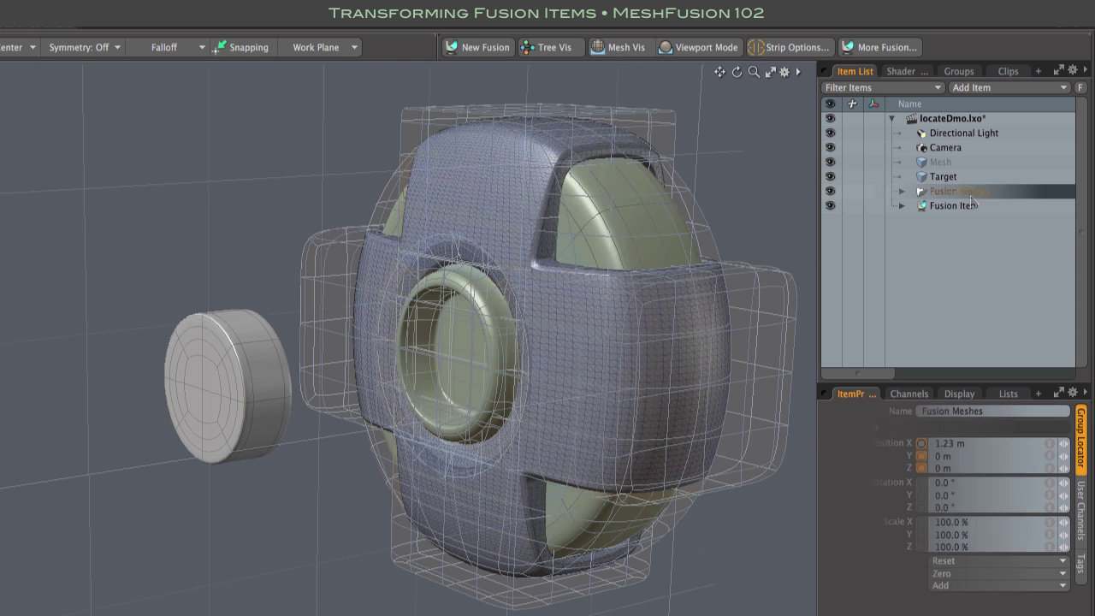
click(971, 193)
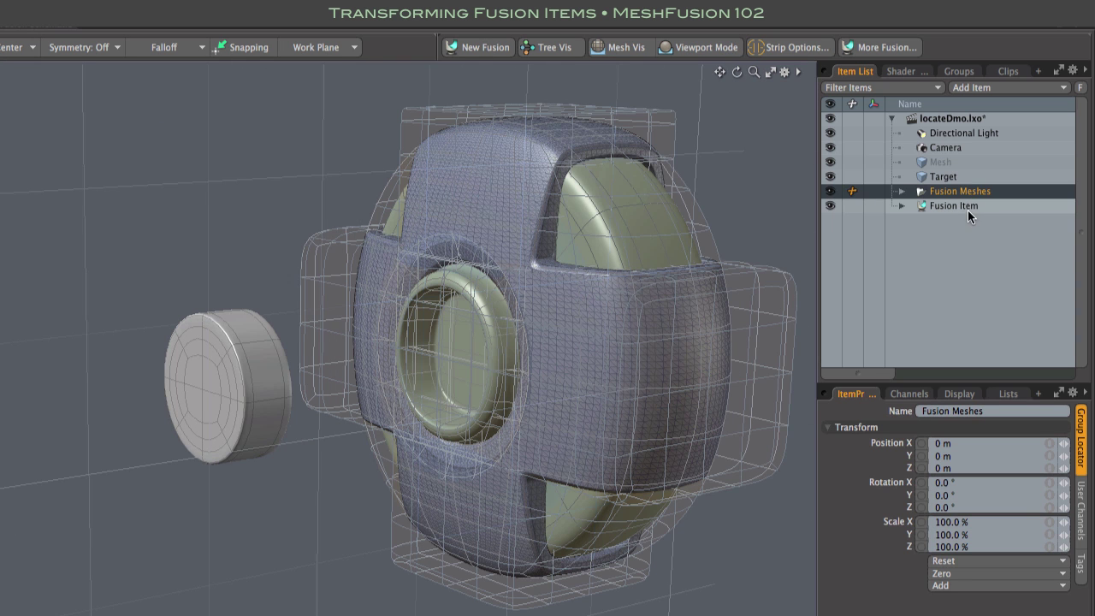
- Turn off Fusion On for the Fusion Item and clear the selection
click(967, 206)
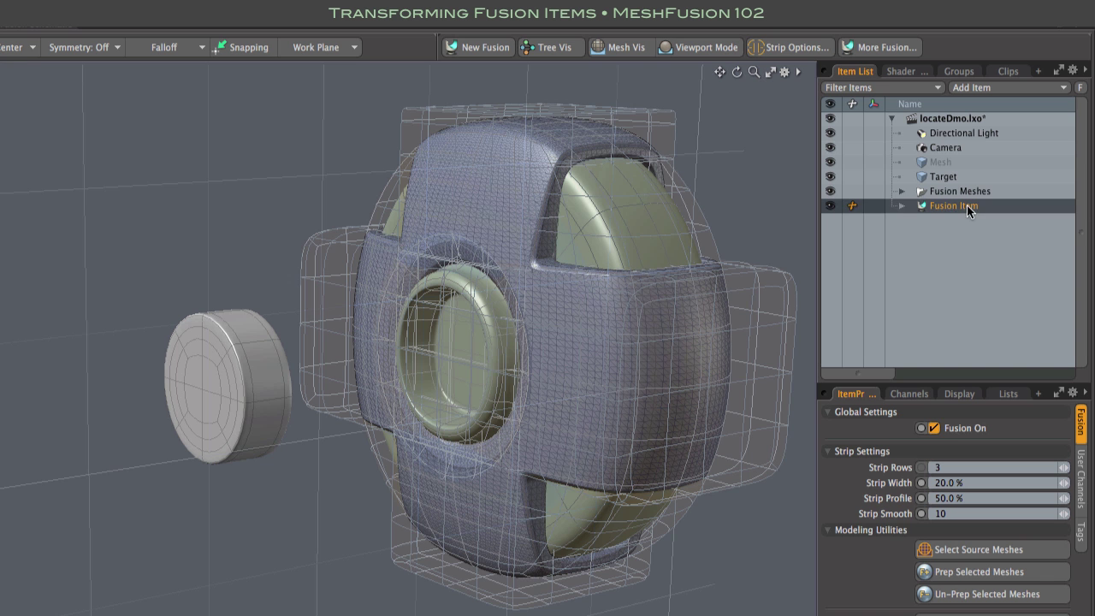
click(934, 429)
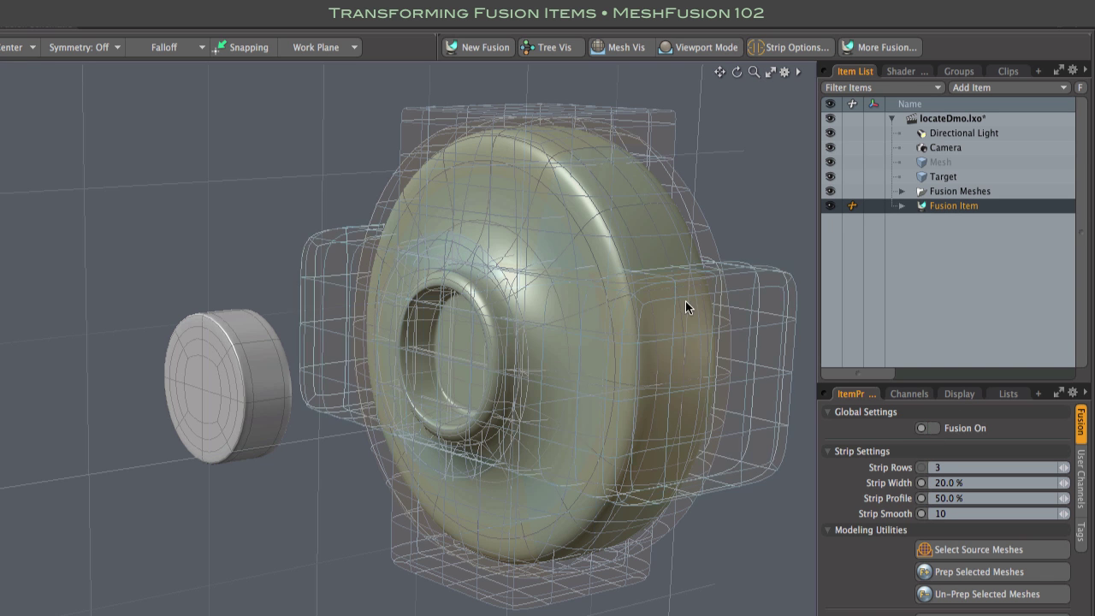
click(766, 300)
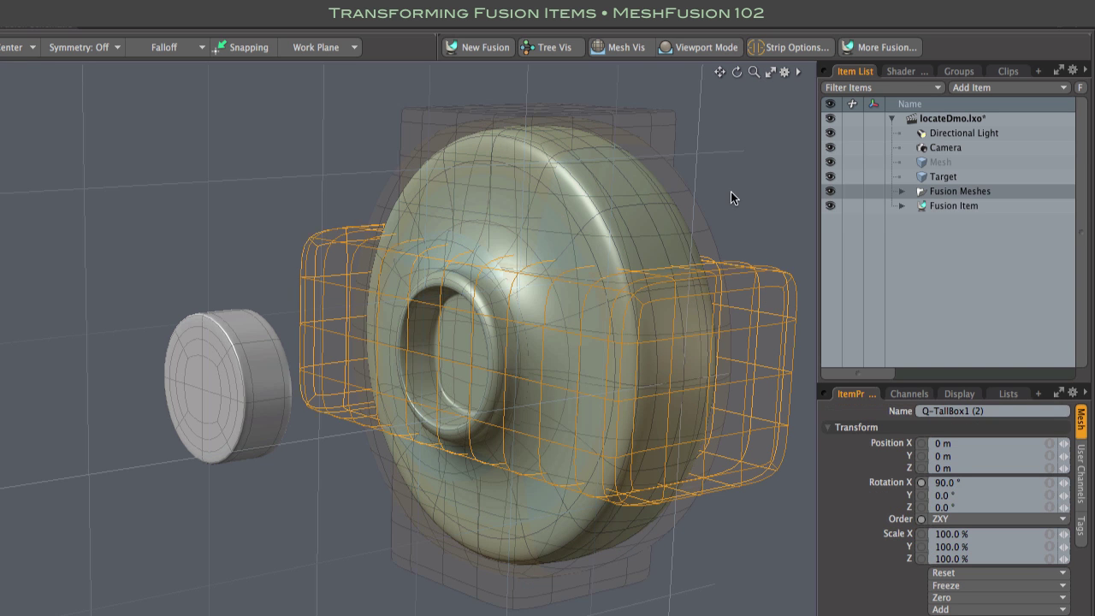
click(748, 141)
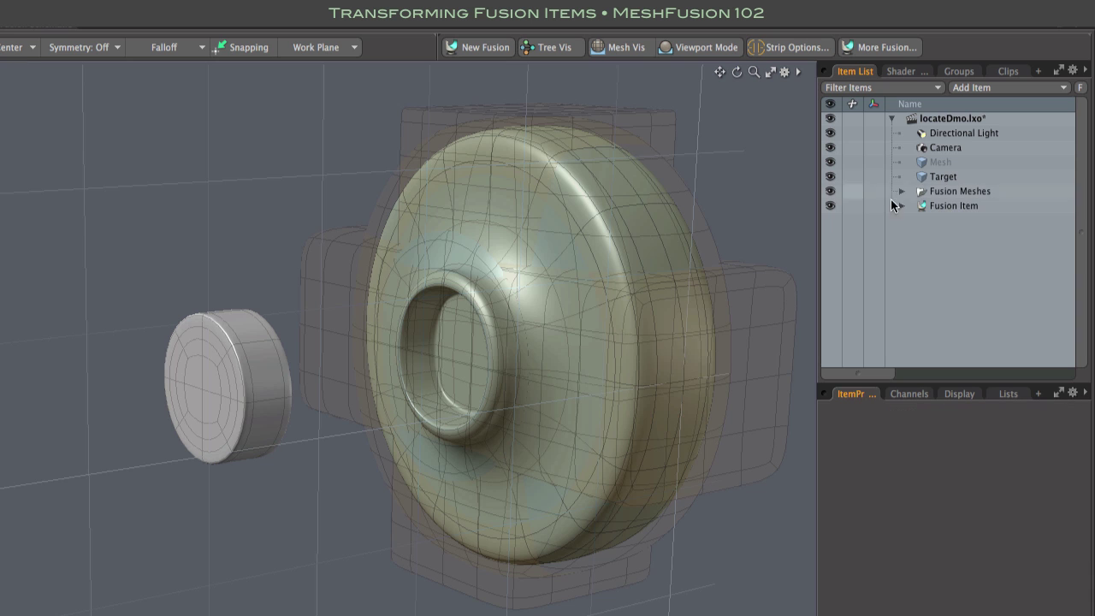
- Move the Fusion Meshes group to 1.235 m along X, then reselect the Fusion Item
click(937, 196)
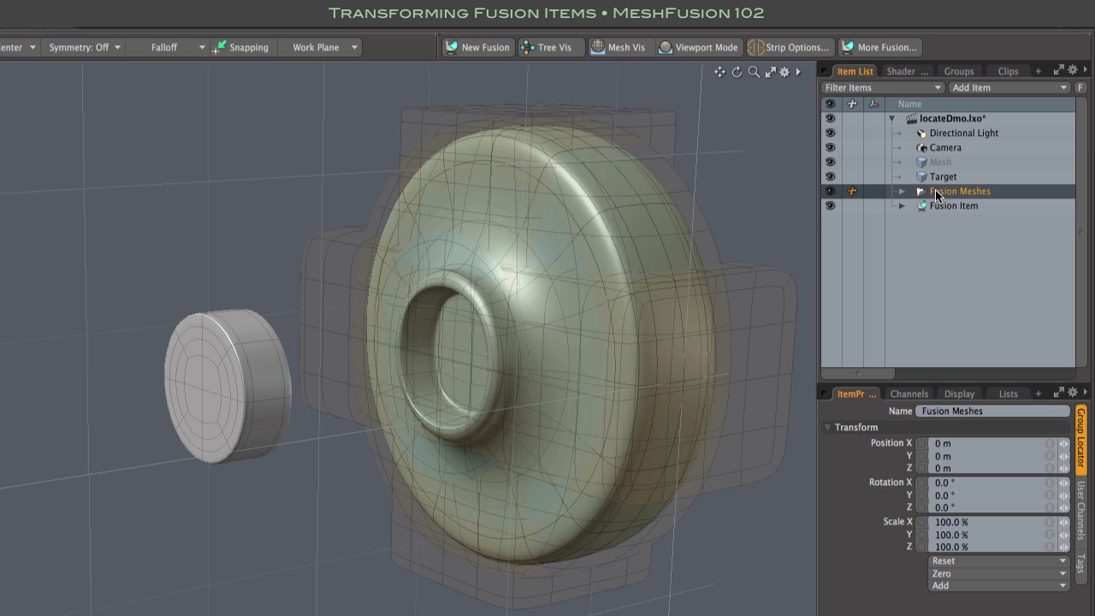
key(w)
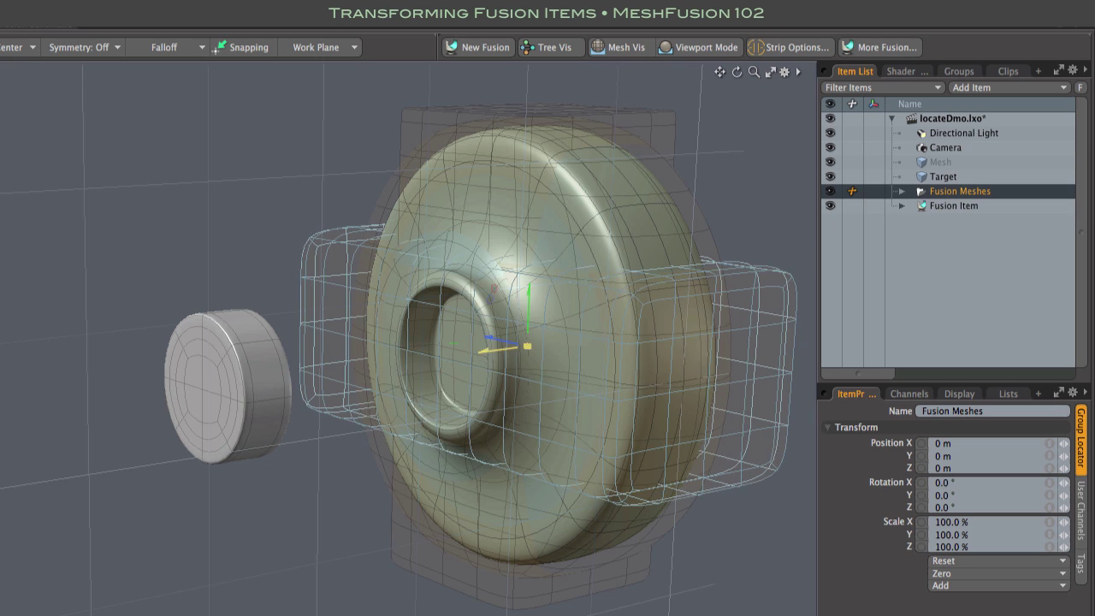
drag(499, 350, 324, 373)
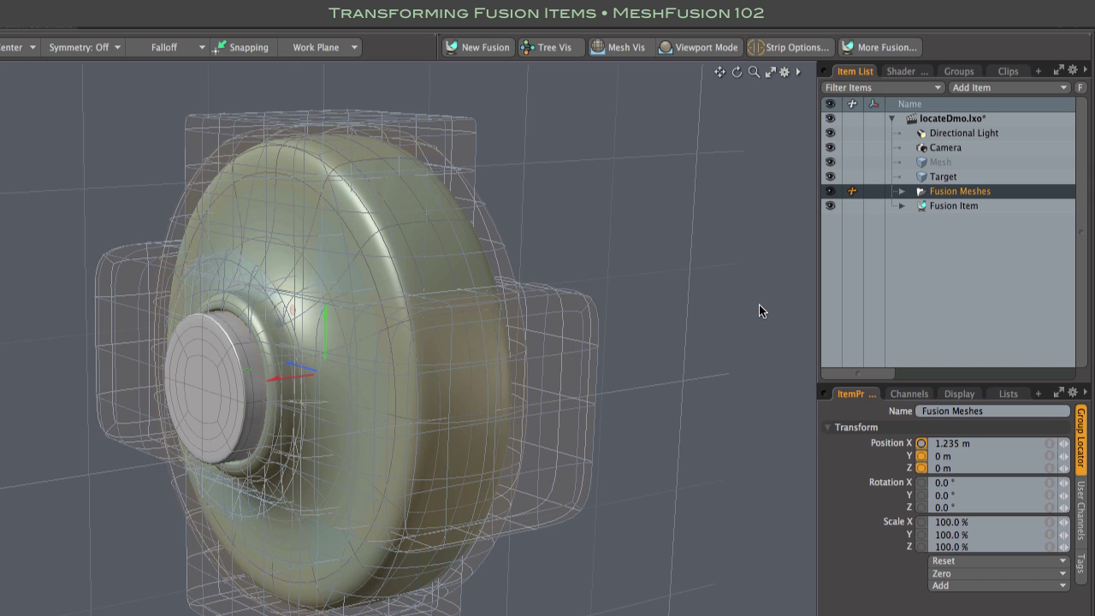
click(945, 206)
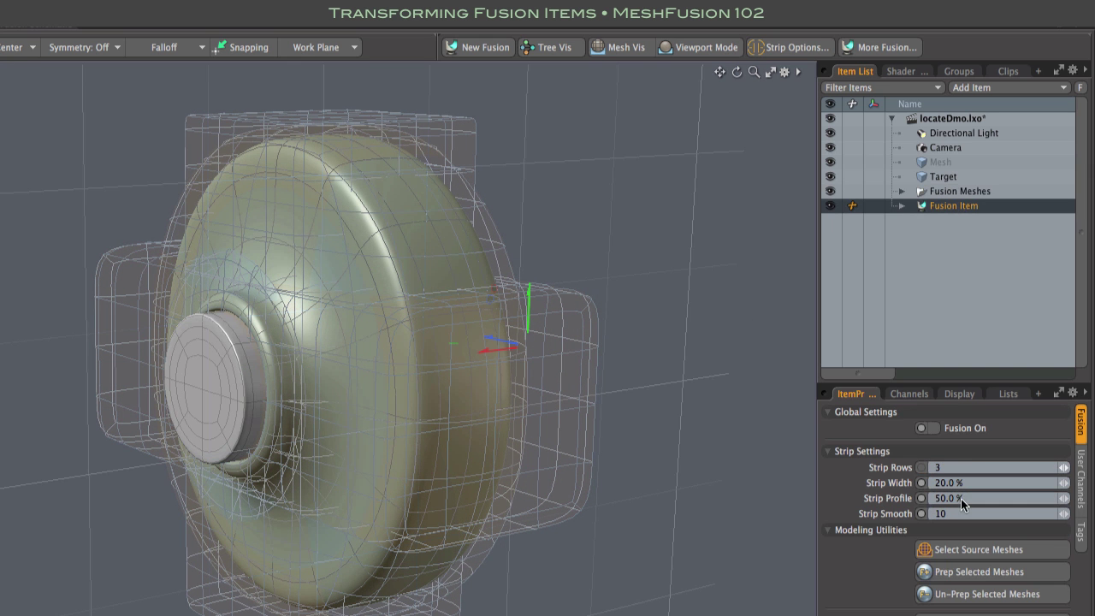